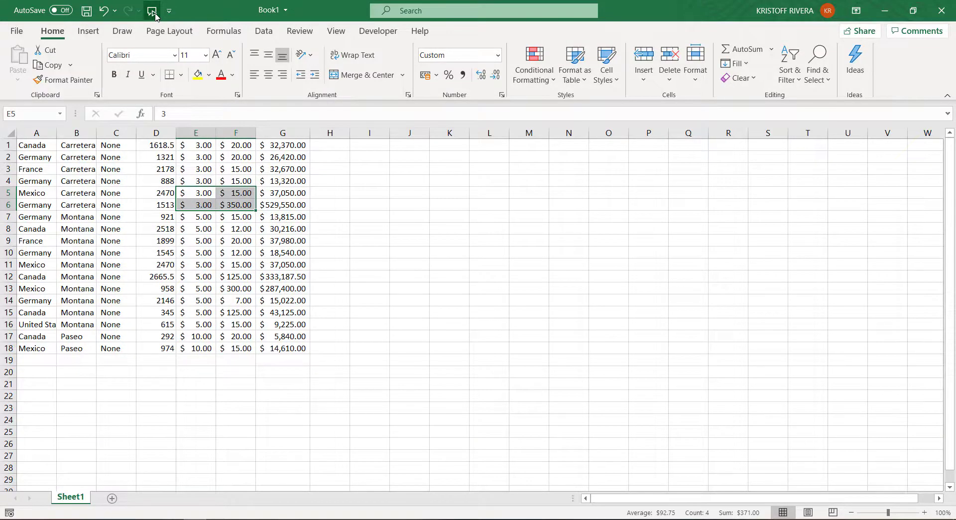
# Open Excel Options at the Quick Access Toolbar page via More Commands
pyautogui.press('Tab')
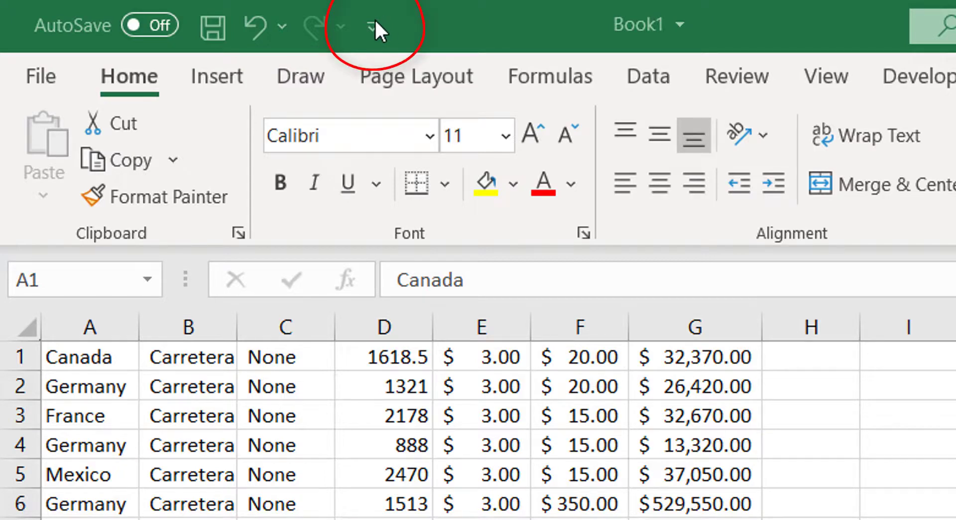
pyautogui.click(372, 25)
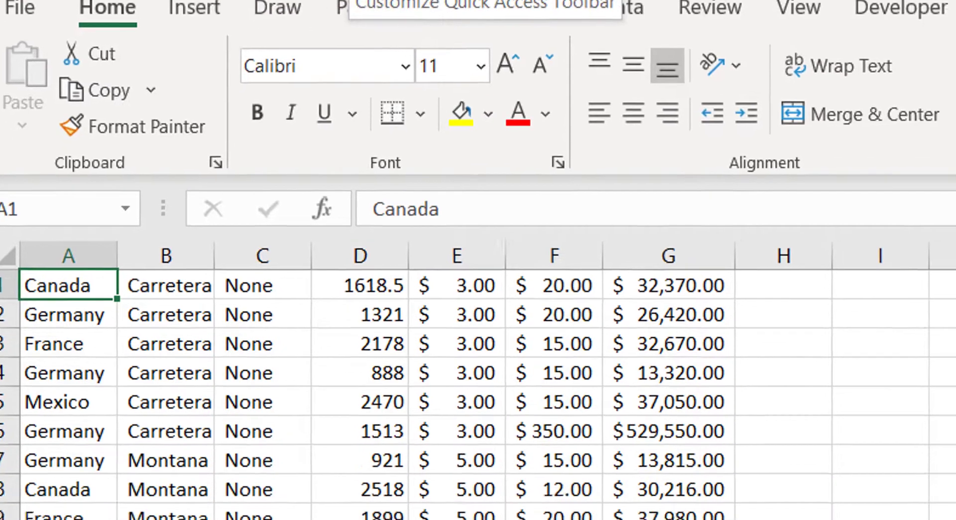
pyautogui.click(372, 21)
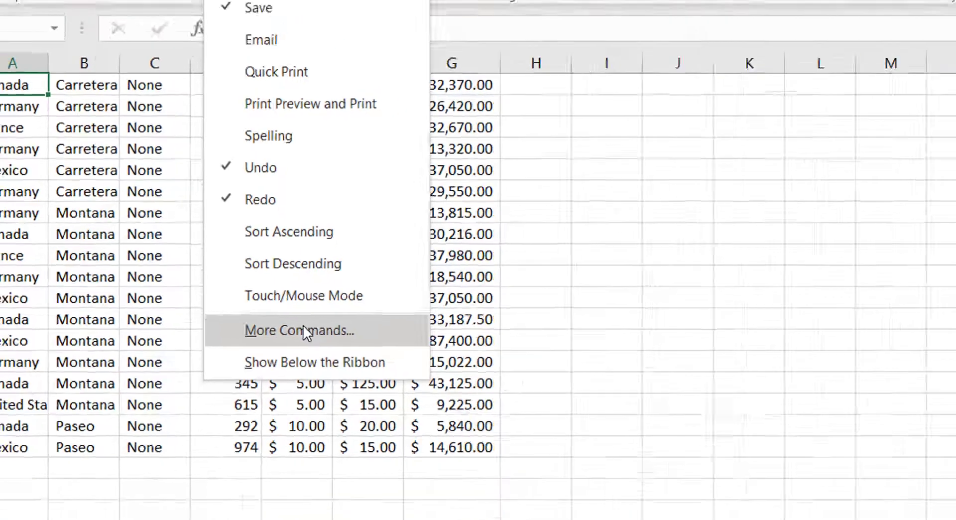
pyautogui.click(303, 326)
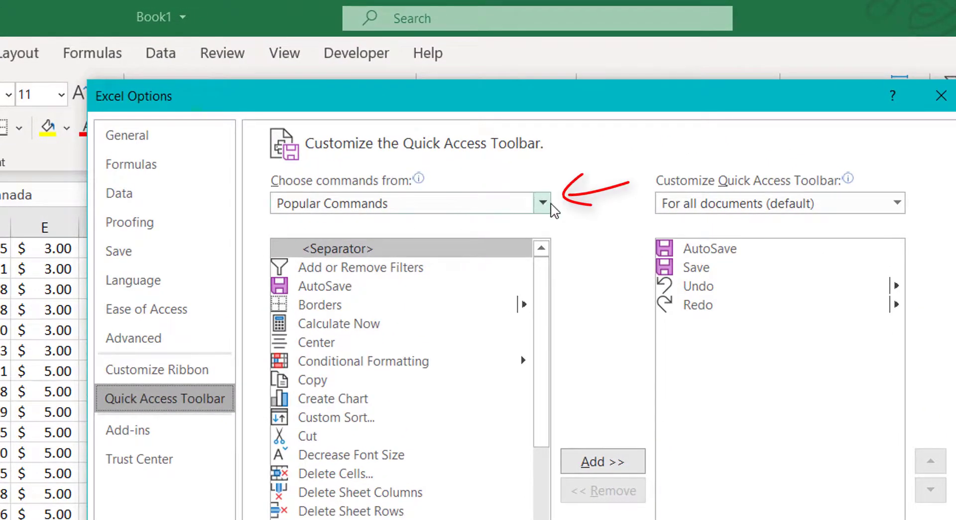
# Show All Commands in the chooser and scroll down to the Speak Cells entries
pyautogui.click(543, 203)
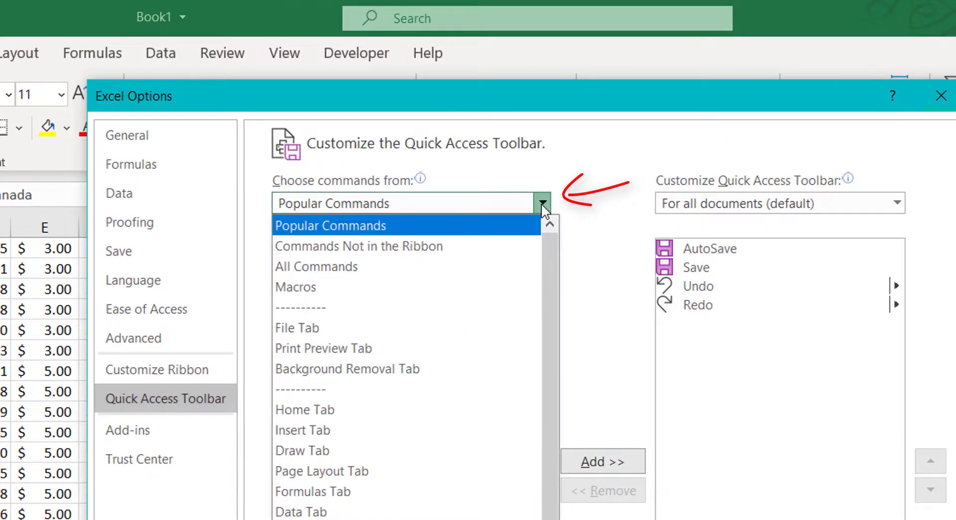
pyautogui.click(402, 264)
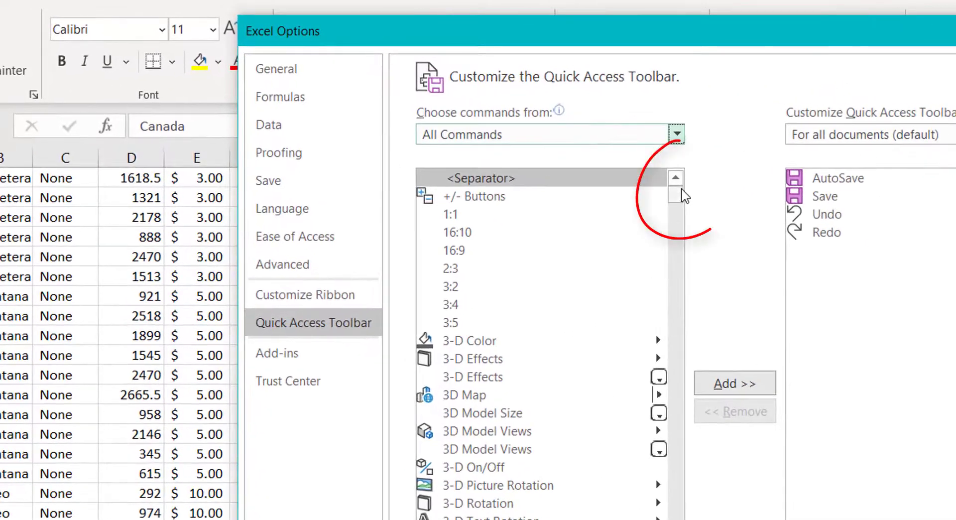
pyautogui.moveTo(680, 200)
pyautogui.mouseDown()
pyautogui.moveTo(687, 426)
pyautogui.moveTo(590, 425)
pyautogui.mouseUp()
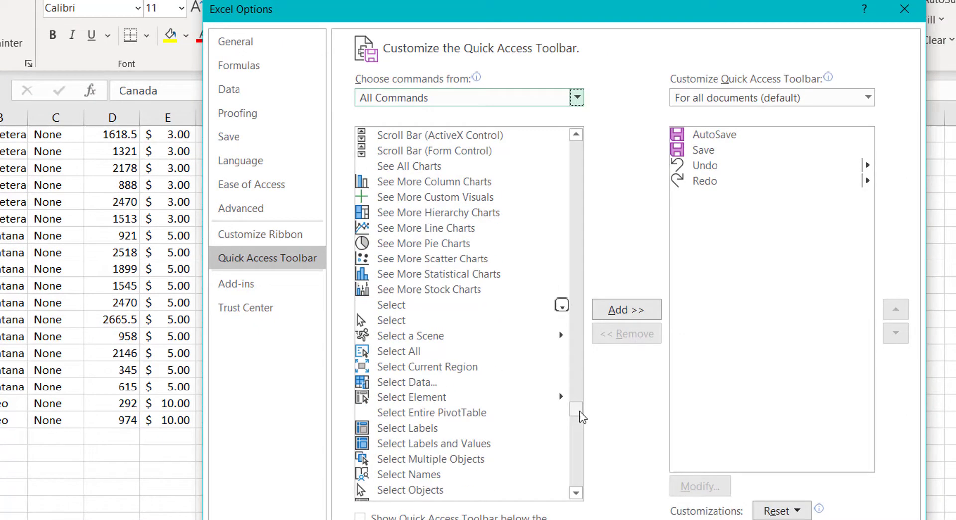
pyautogui.moveTo(582, 417); pyautogui.dragTo(581, 444)
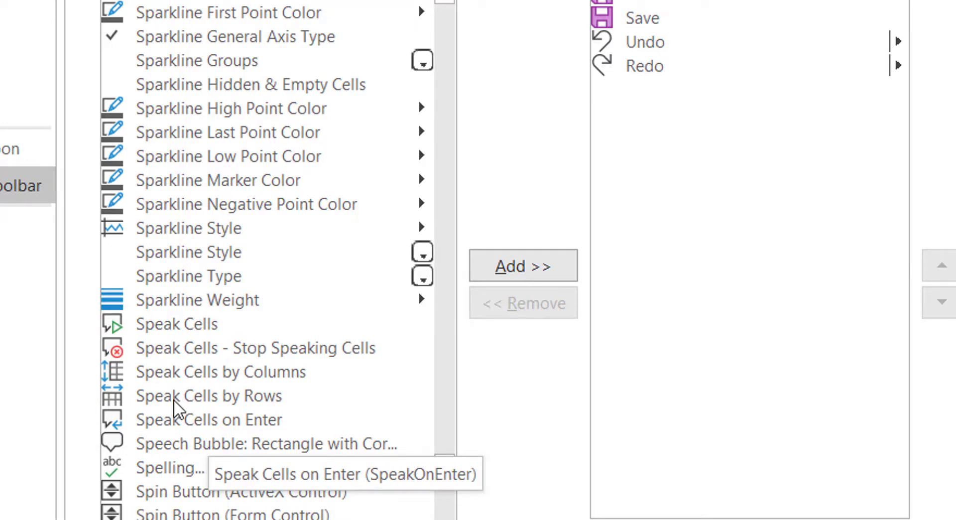
# Add Speak Cells to the Quick Access Toolbar and confirm with OK
pyautogui.click(197, 331)
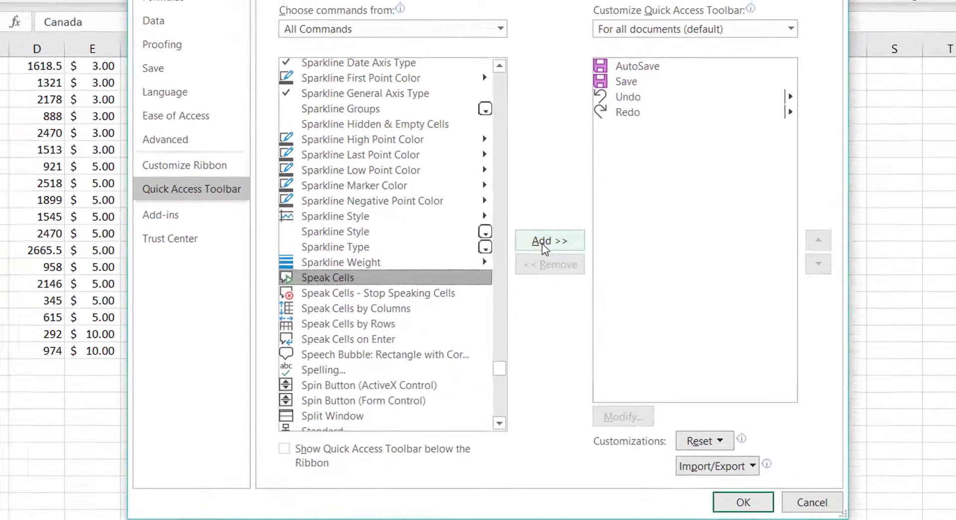
pyautogui.click(543, 243)
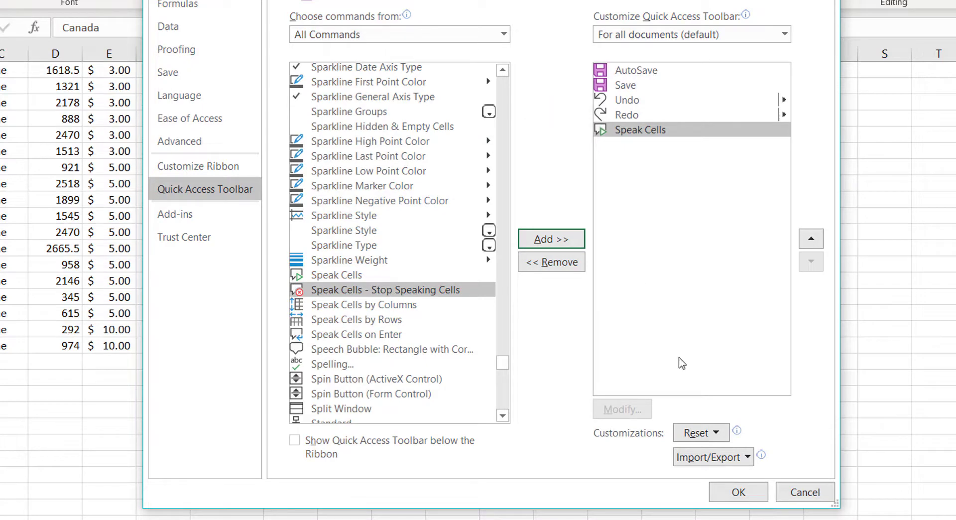
pyautogui.click(739, 493)
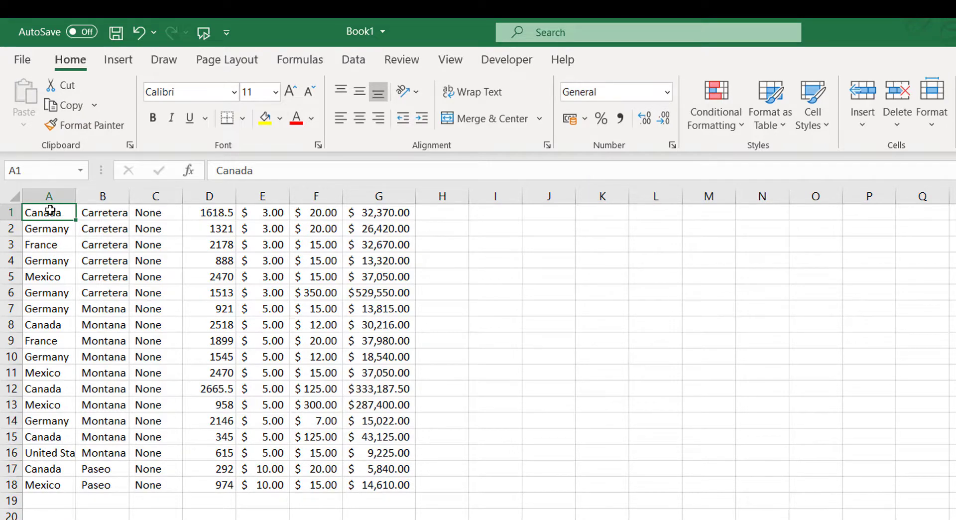
# Select the country names in A1:A18 and have Speak Cells read them aloud
pyautogui.moveTo(50, 211); pyautogui.dragTo(52, 481)
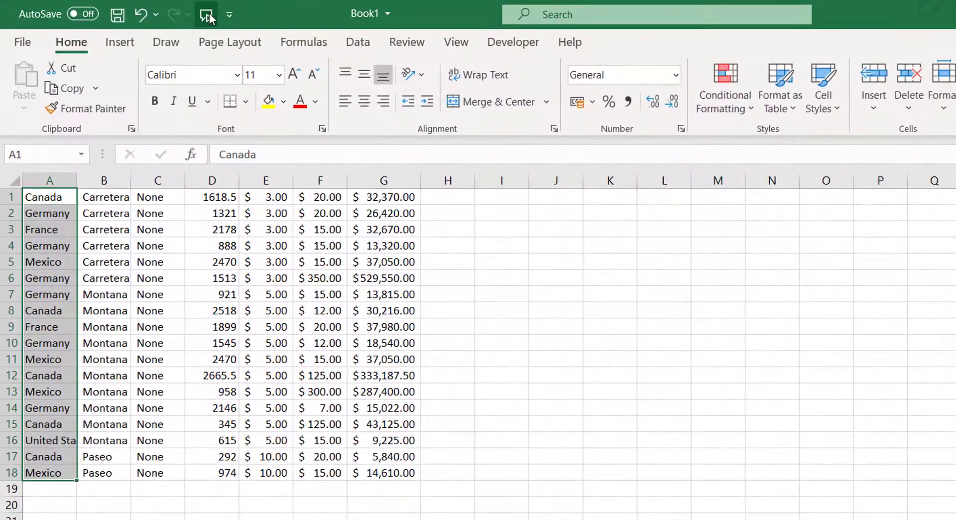
pyautogui.click(209, 13)
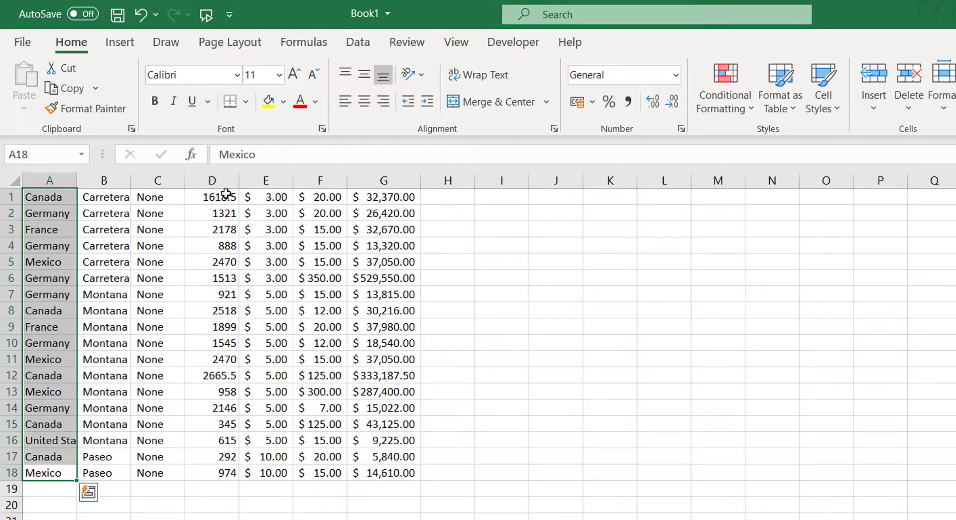
# Speak E1:G1 aloud, then select E5:F6 and step through it cell by cell to F6
pyautogui.moveTo(254, 197); pyautogui.dragTo(373, 201)
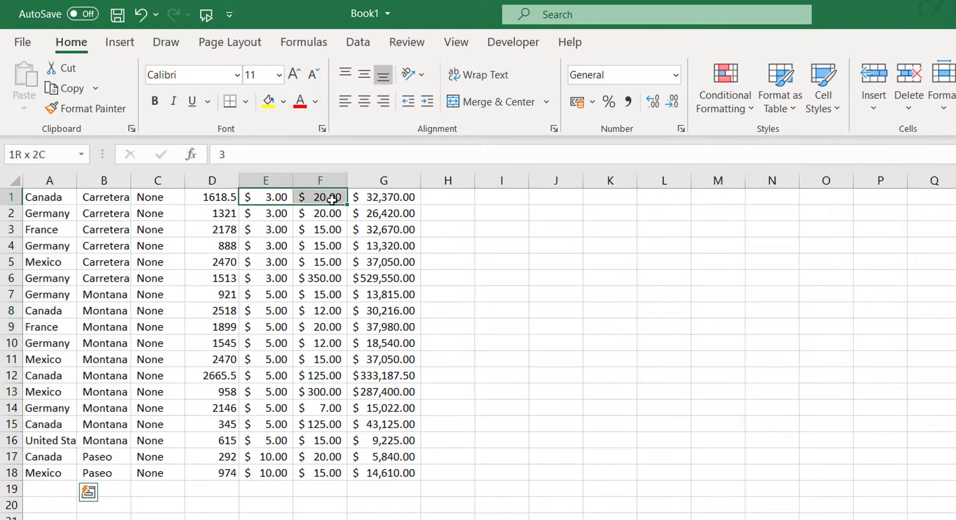
pyautogui.click(211, 22)
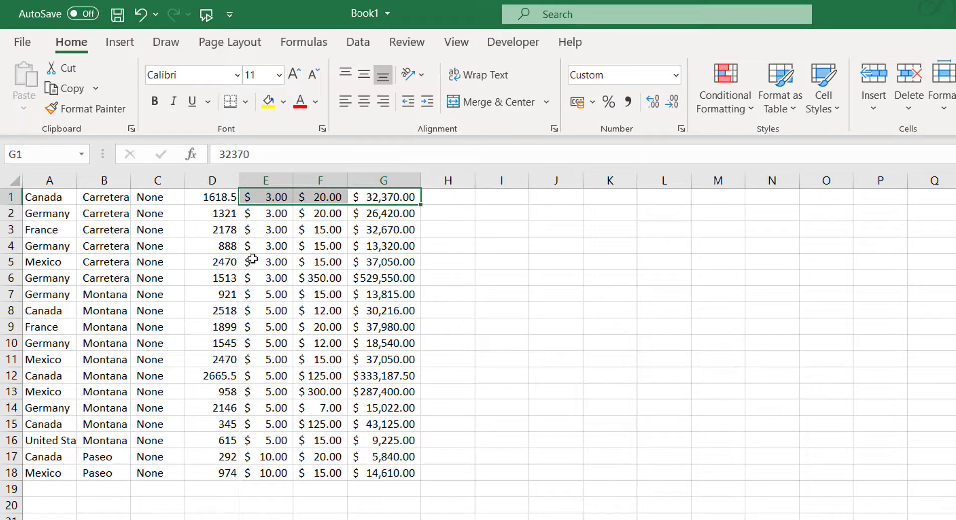
pyautogui.moveTo(253, 260)
pyautogui.mouseDown()
pyautogui.moveTo(370, 265)
pyautogui.moveTo(382, 278)
pyautogui.mouseUp()
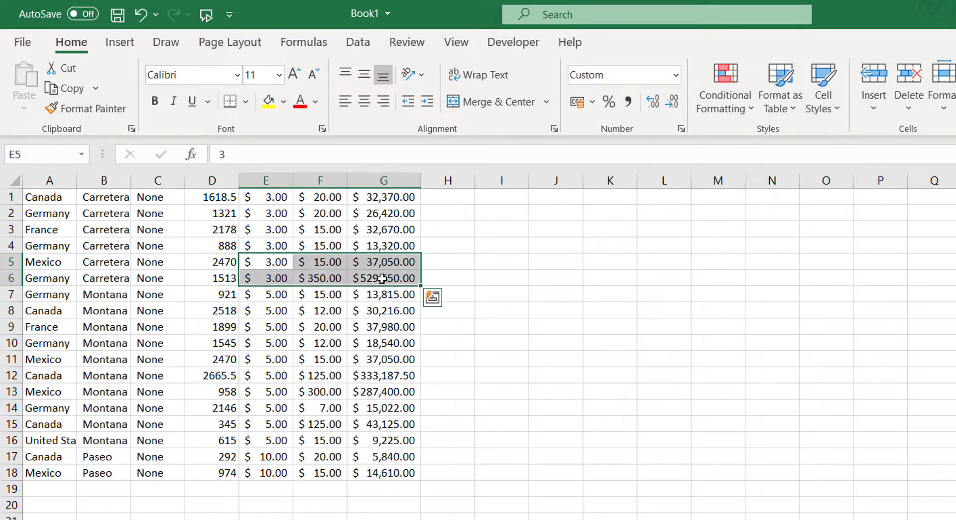
pyautogui.click(289, 263)
pyautogui.moveTo(289, 262); pyautogui.dragTo(316, 278)
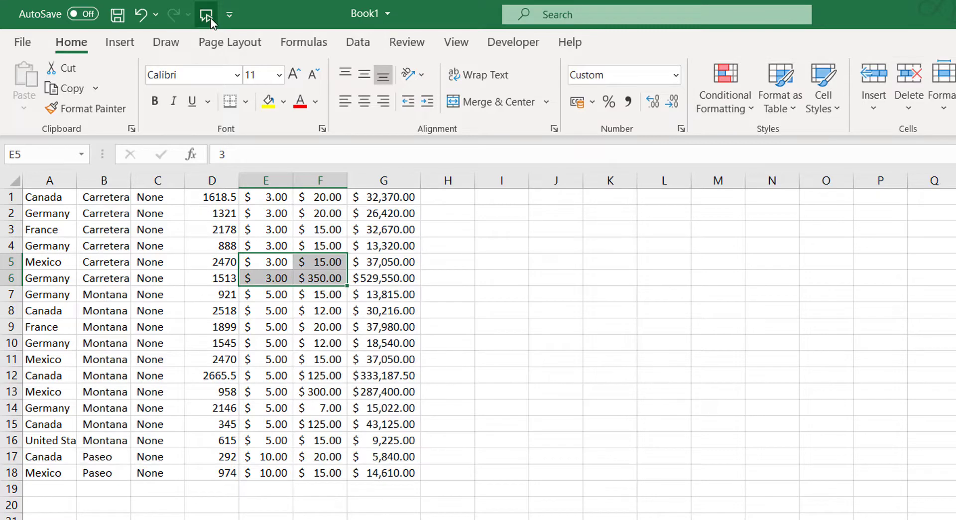
pyautogui.press('Tab')
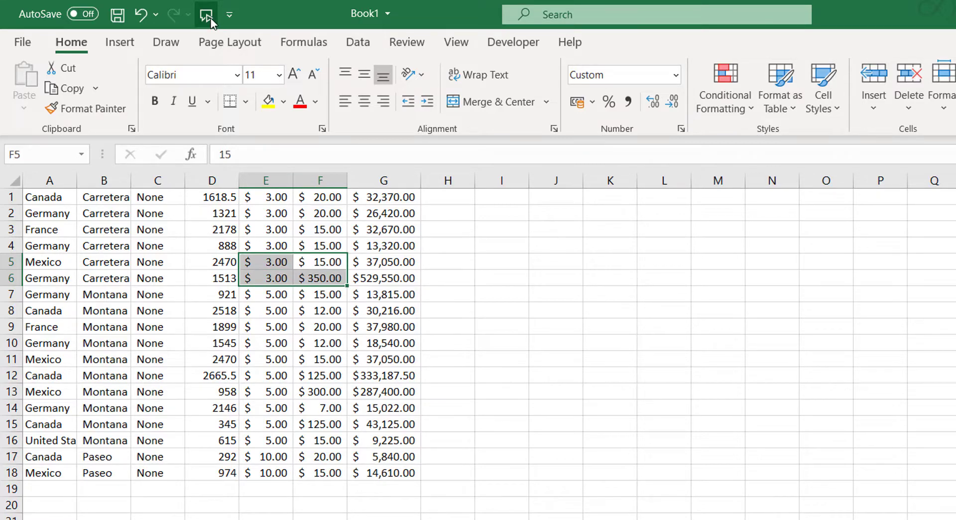
pyautogui.press('Tab')
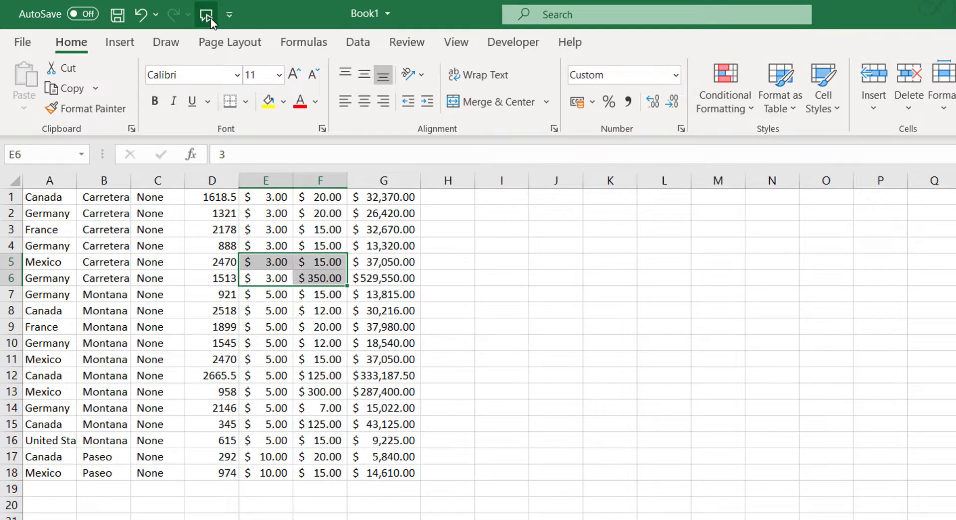
pyautogui.press('Tab')
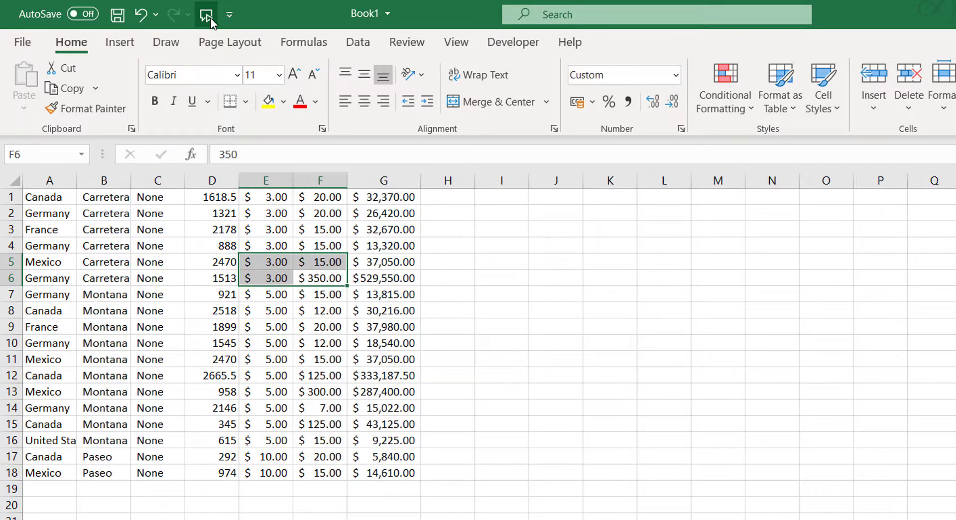
# Deselect the data by clicking the empty cell H8
pyautogui.click(460, 312)
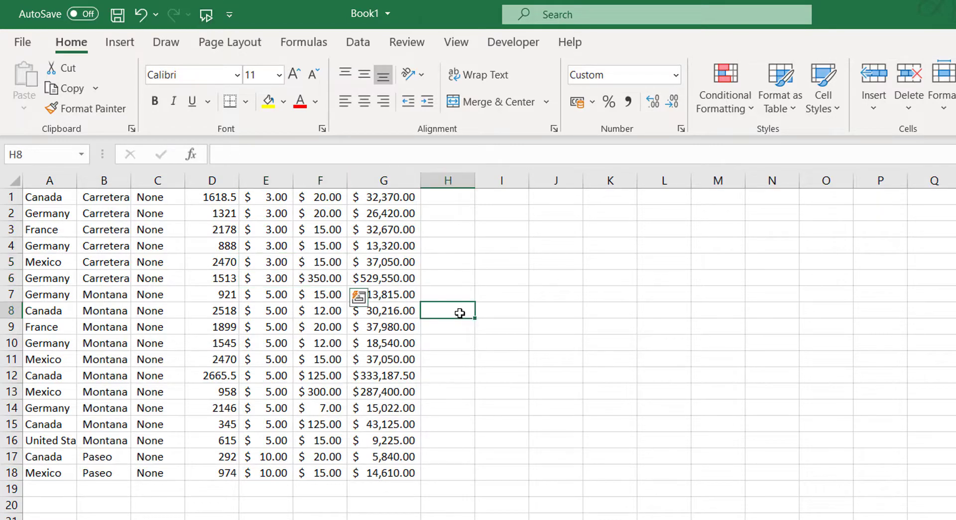